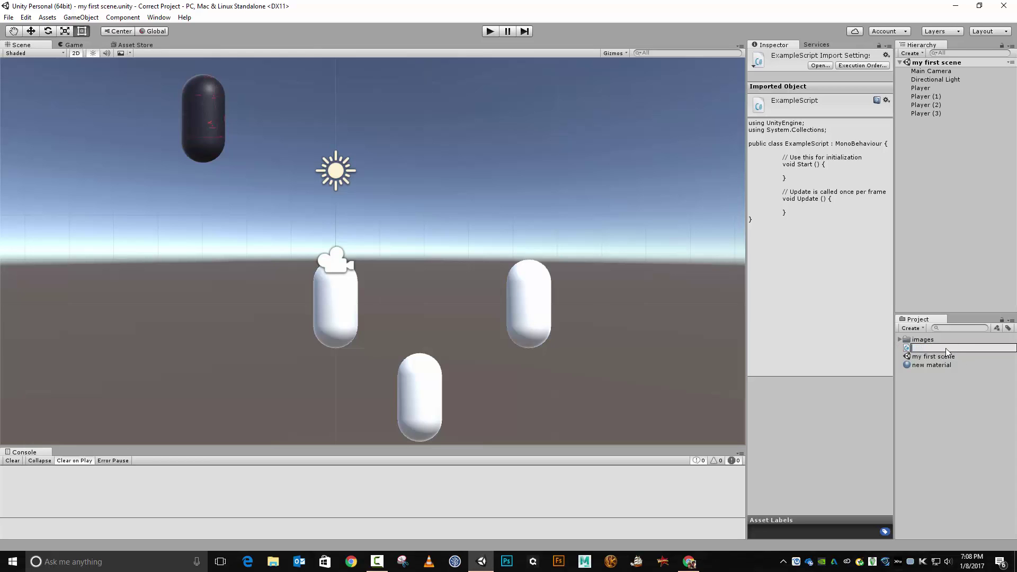
- Cancel the pending rename, then delete the ExampleScript asset and confirm the deletion
key(Return)
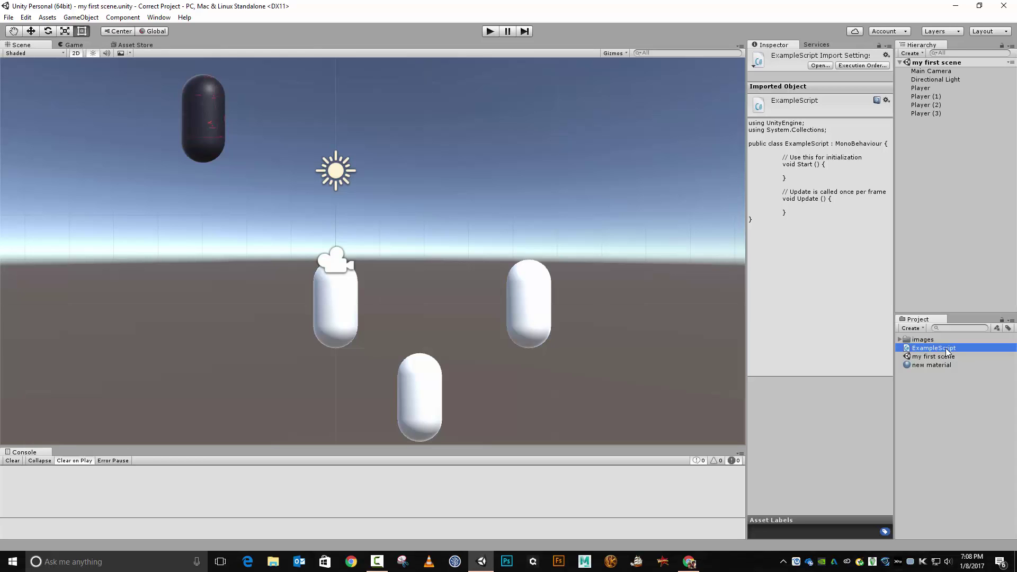
key(Delete)
click(546, 303)
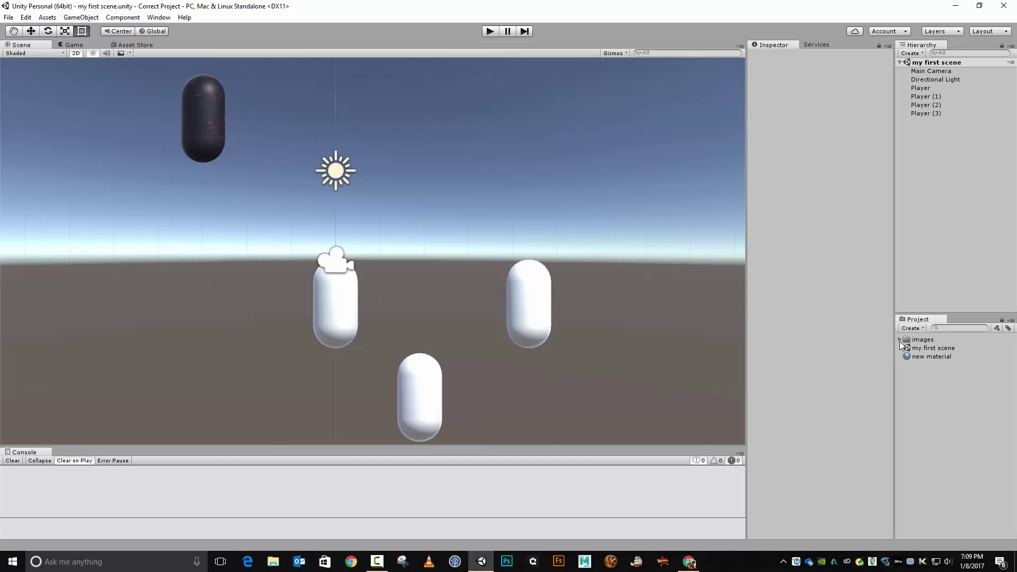
- Create a new C# Script asset in the Project panel and name it MyScript
click(911, 329)
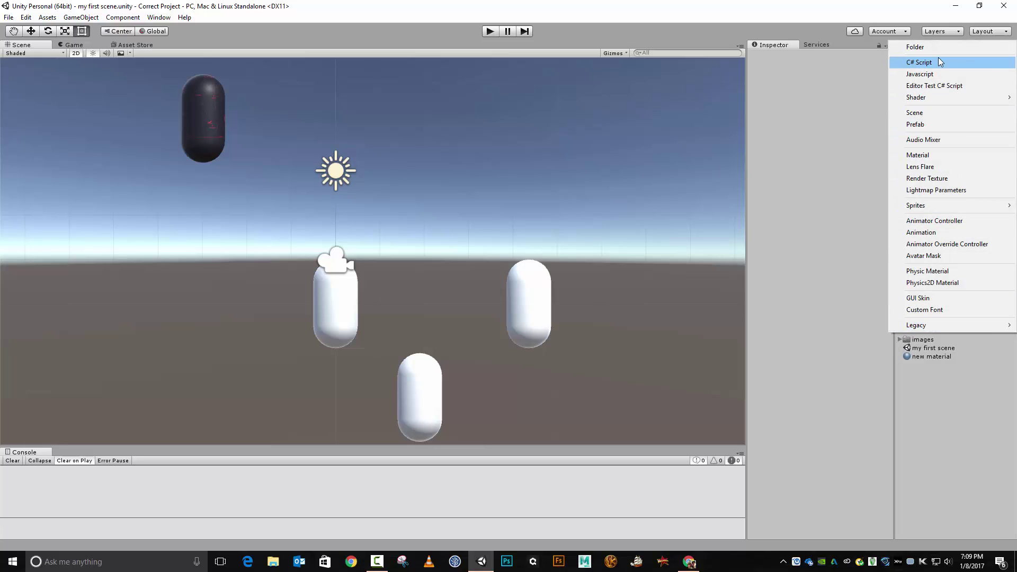
click(939, 62)
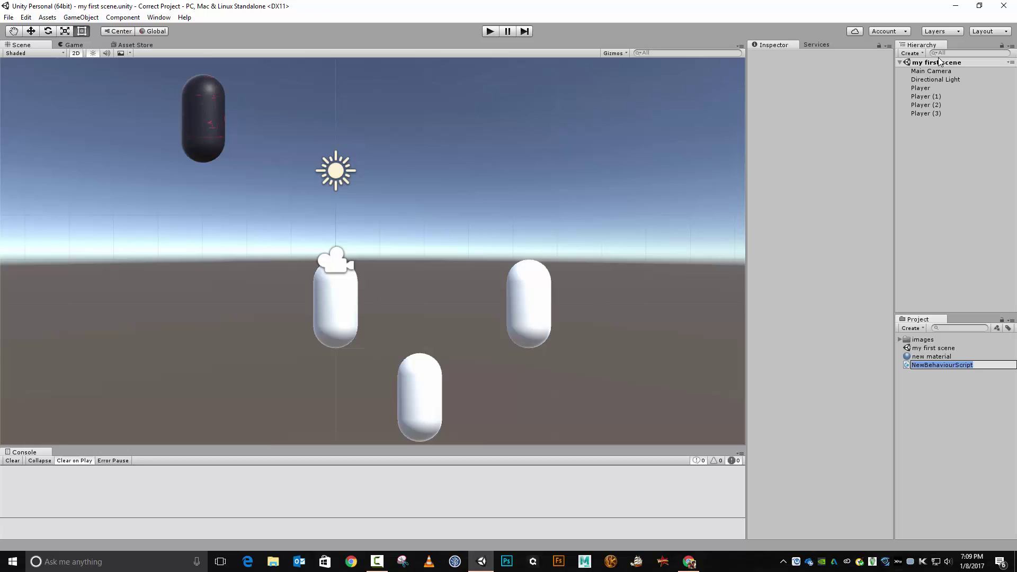
text(MyScript)
key(Return)
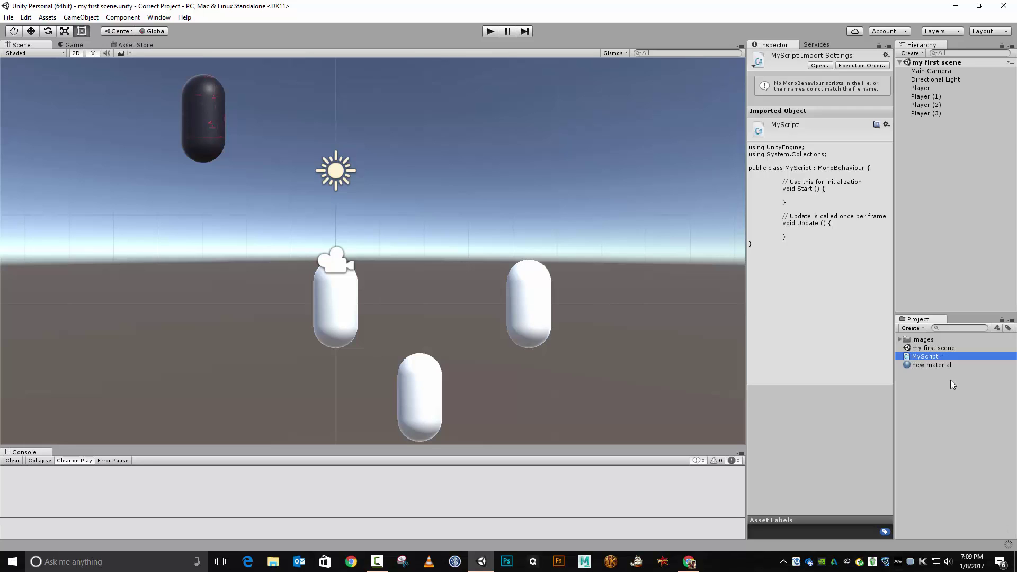
- Open MyScript from the Project panel so MyScript.cs loads in Visual Studio
double_click(933, 356)
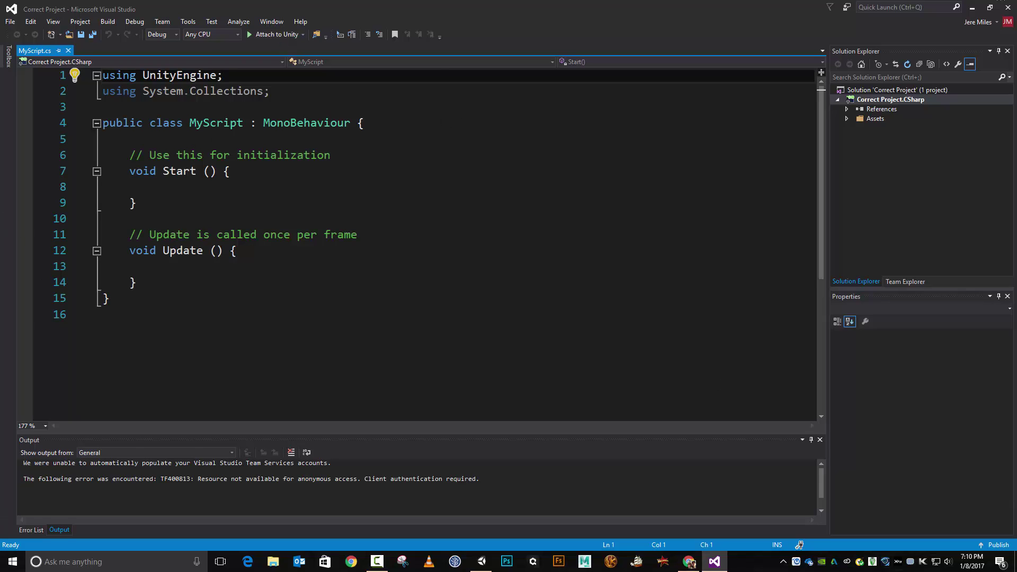
click(185, 22)
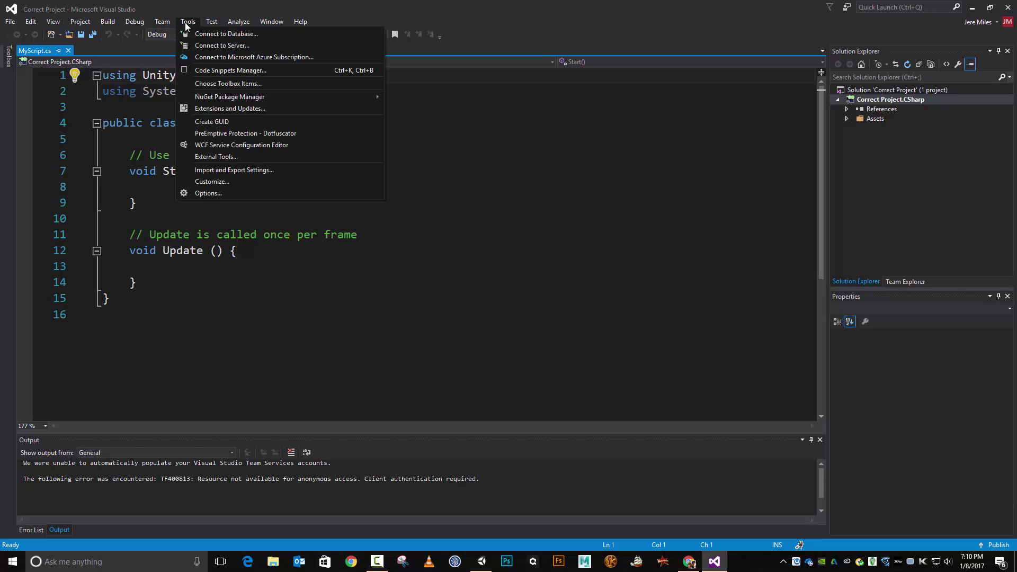
click(207, 192)
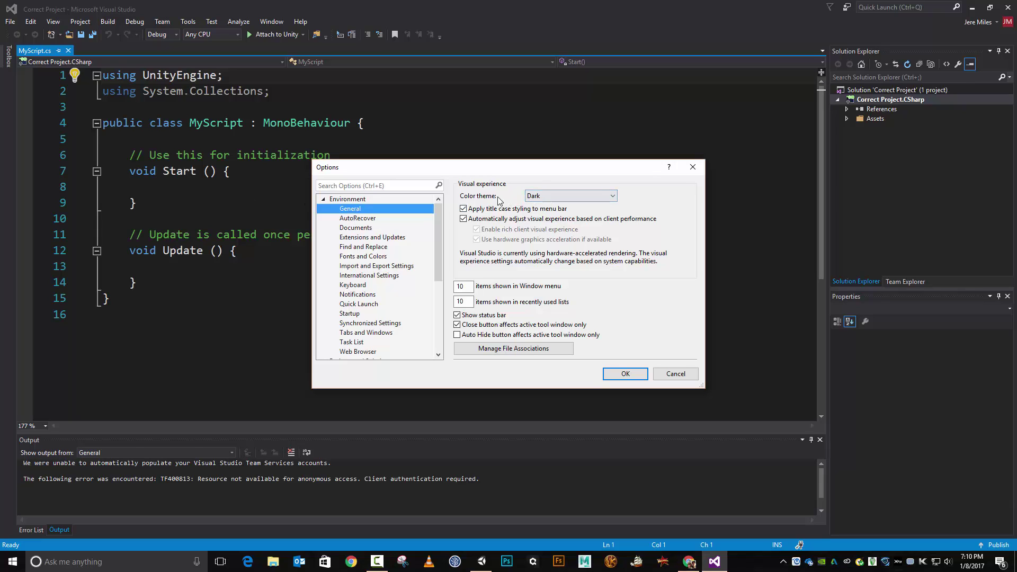
click(578, 197)
click(575, 206)
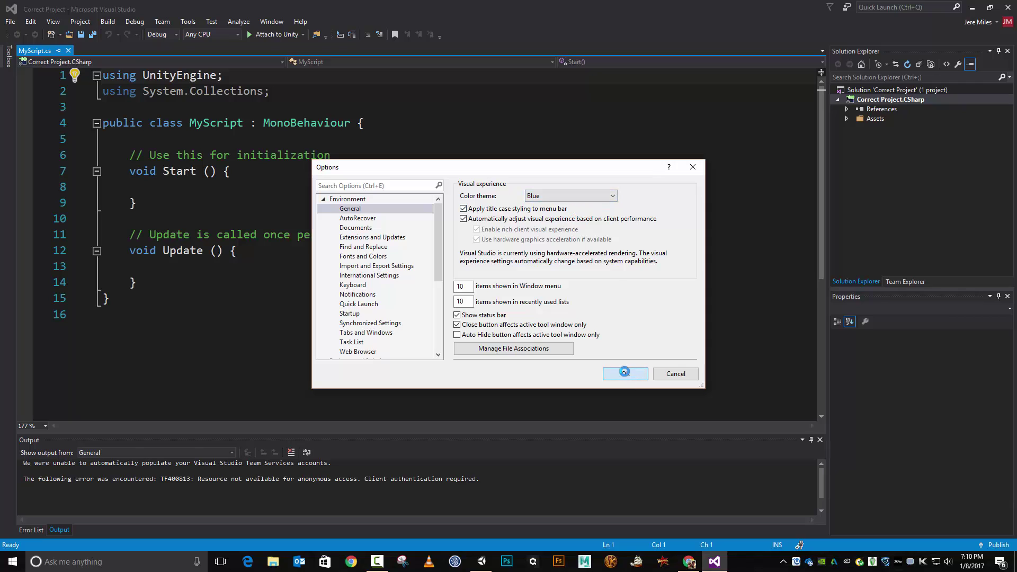
click(616, 370)
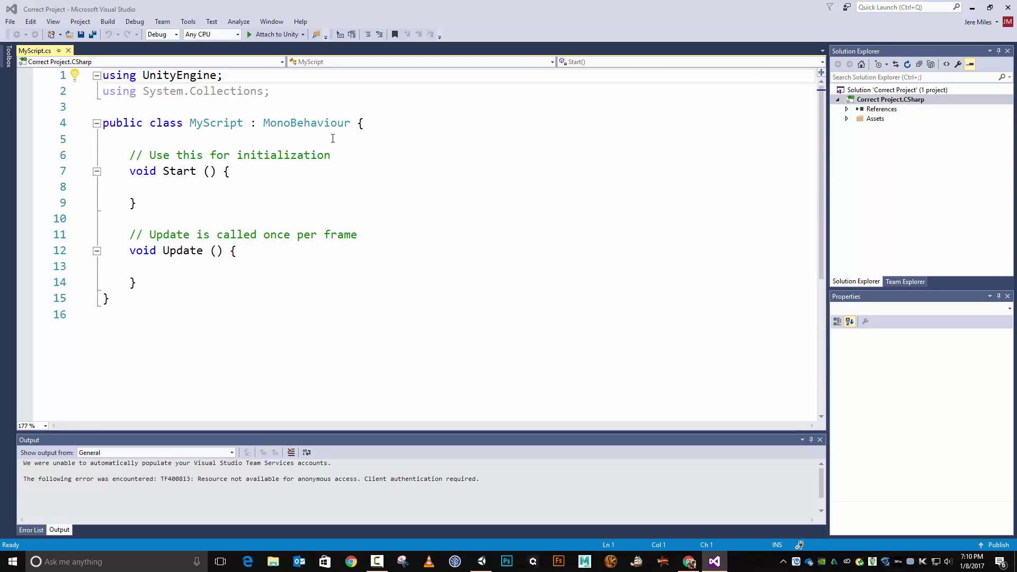
click(188, 21)
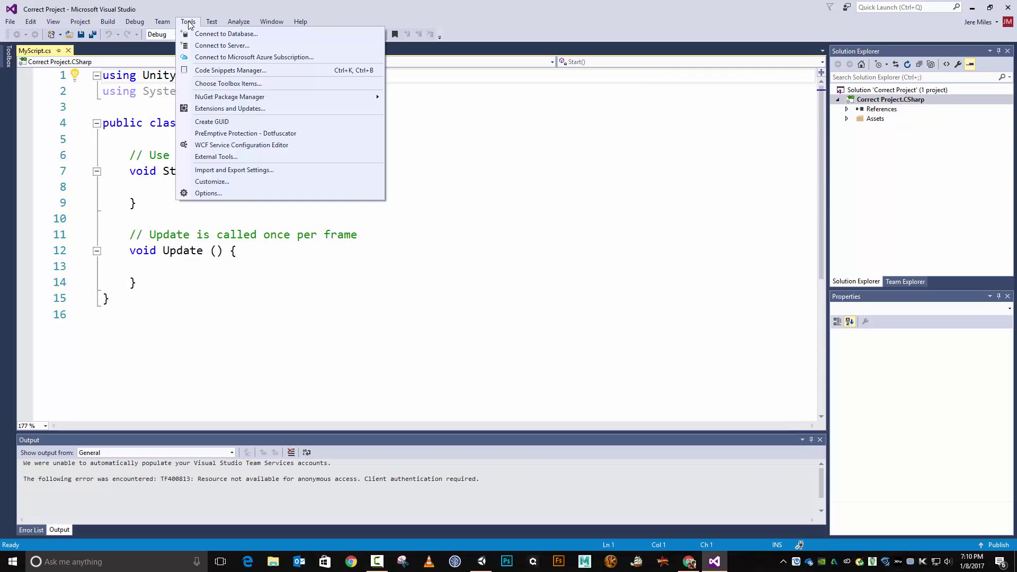
click(201, 194)
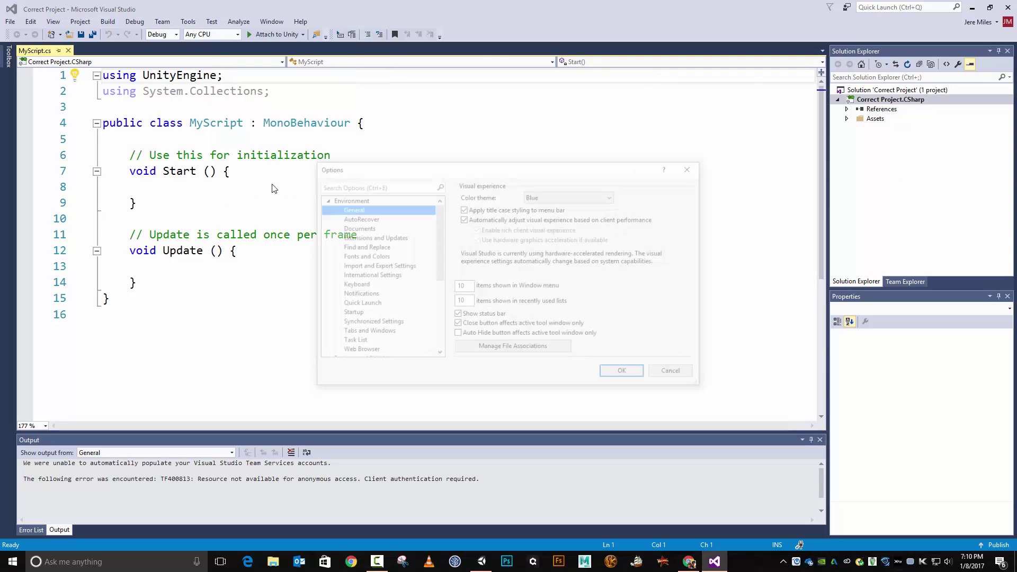
click(545, 196)
click(556, 231)
click(640, 375)
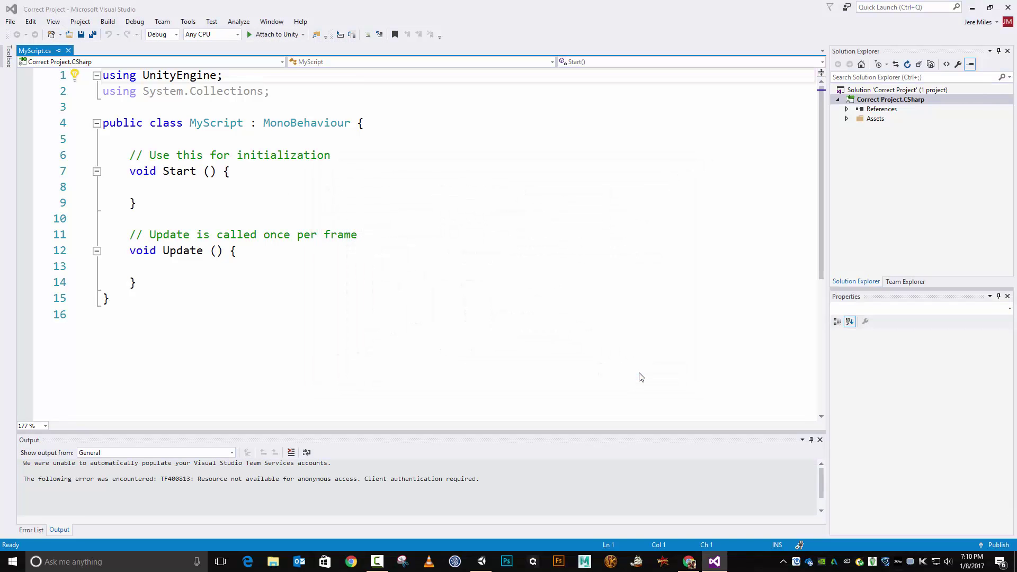
click(188, 21)
click(211, 193)
click(546, 196)
click(545, 214)
click(621, 375)
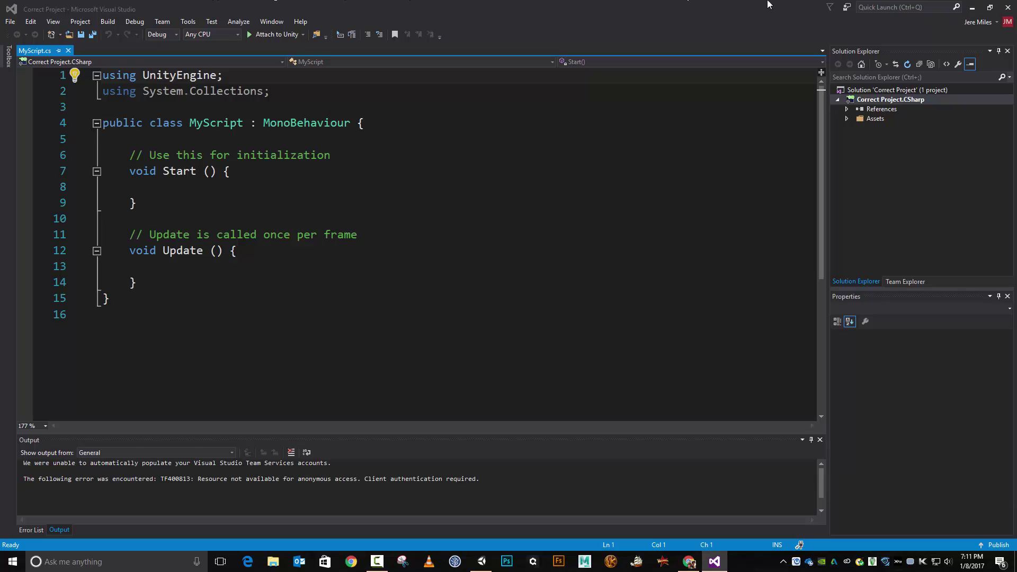
- Quit Visual Studio, set External Tools' script editor to MonoDevelop (built-in), then open MyScript there
click(1006, 8)
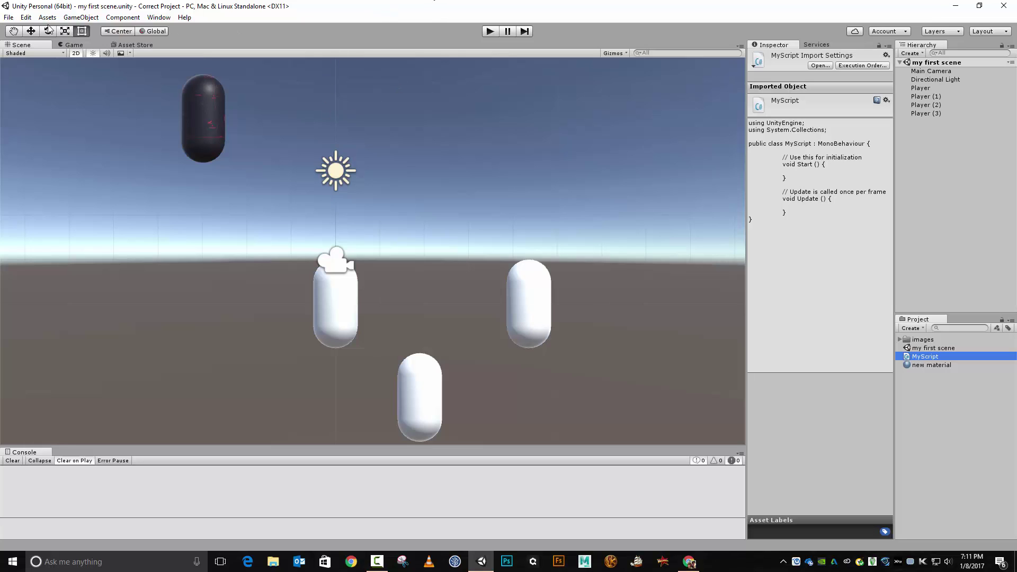
click(26, 17)
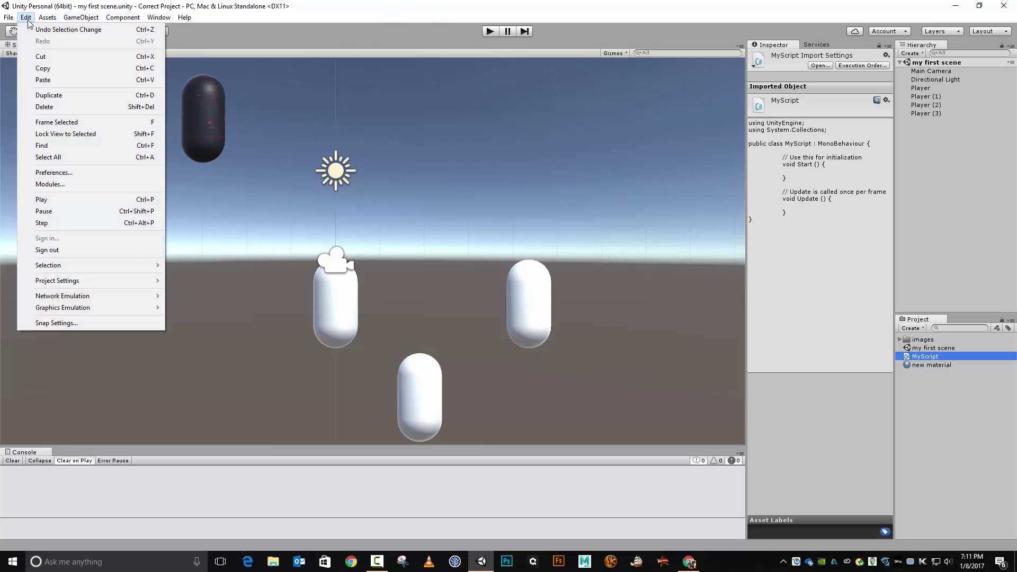
click(59, 173)
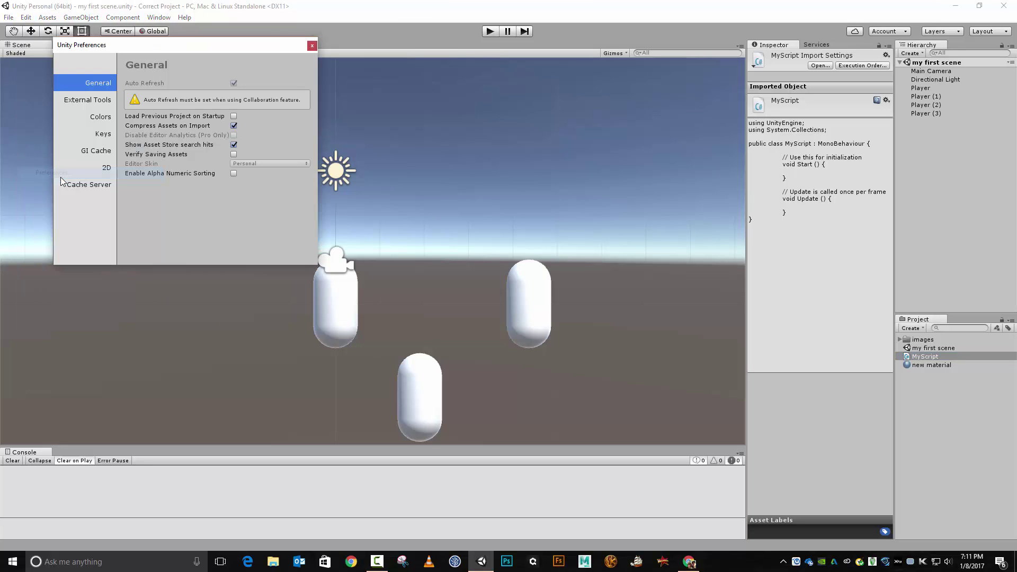
click(101, 104)
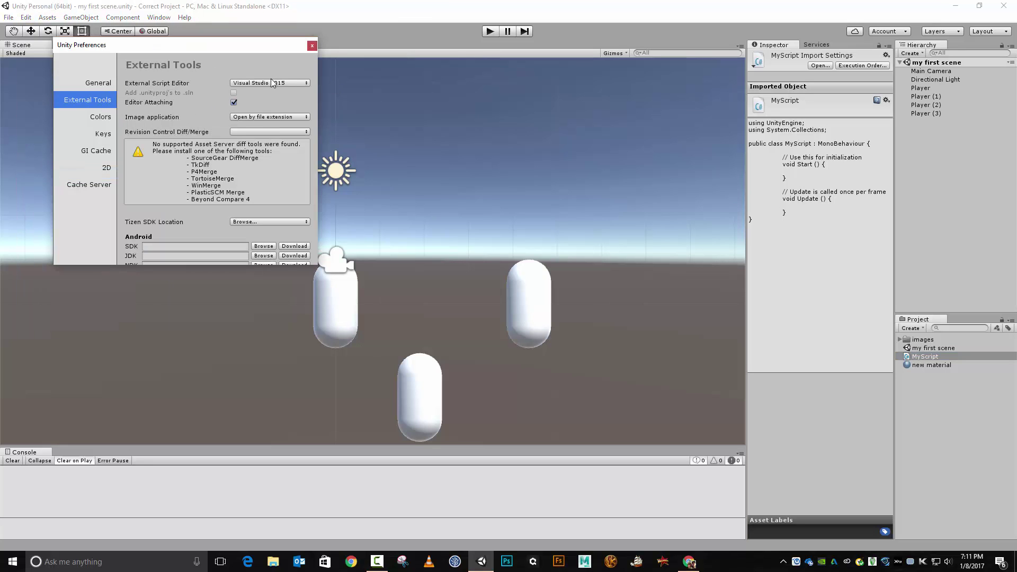
click(305, 84)
click(290, 94)
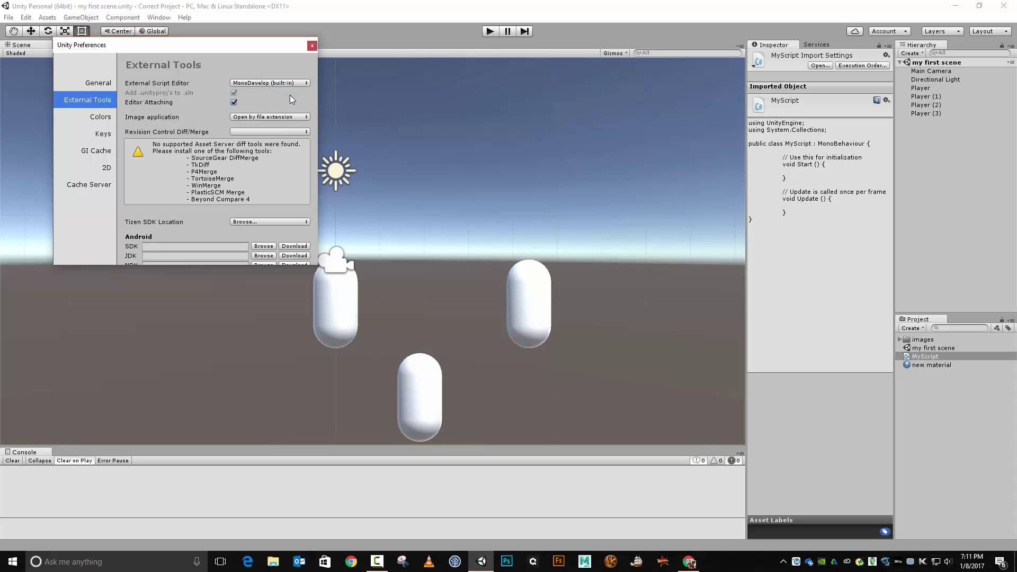
click(312, 45)
double_click(920, 356)
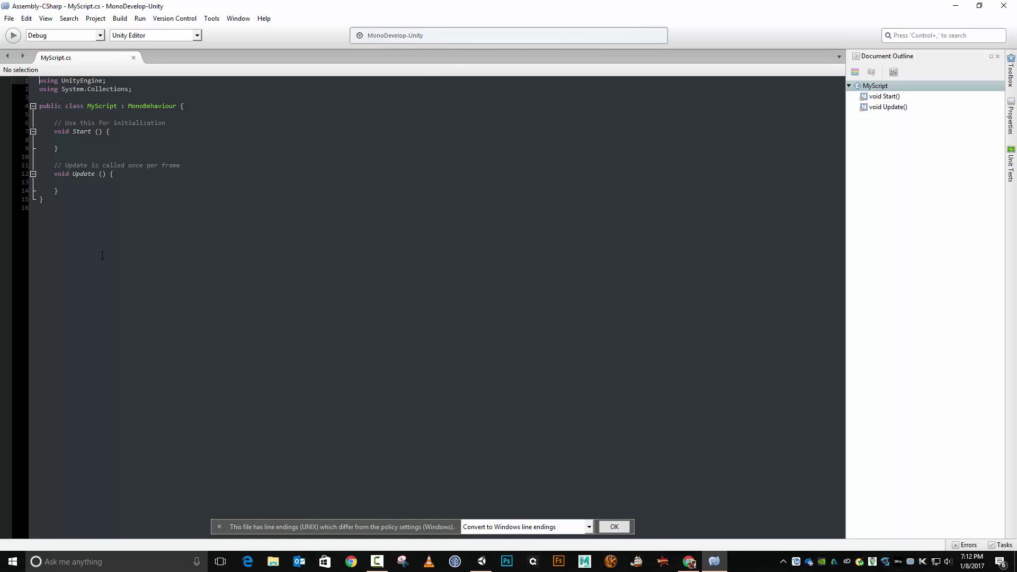
- Zoom the MyScript.cs code text in MonoDevelop's editor using Ctrl+scroll
ctrl+scroll(102, 255, up, 8)
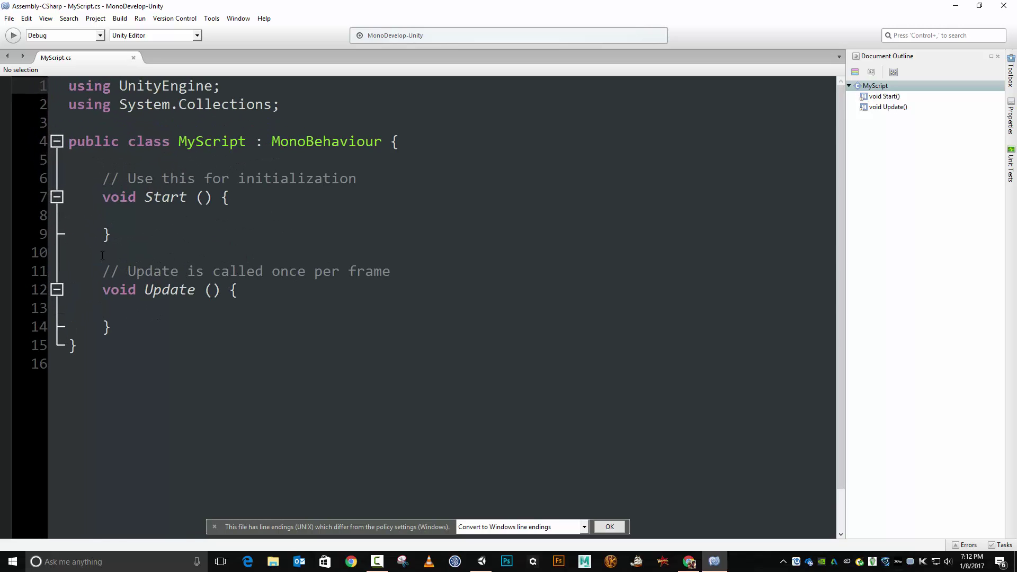
ctrl+scroll(102, 255, down, 3)
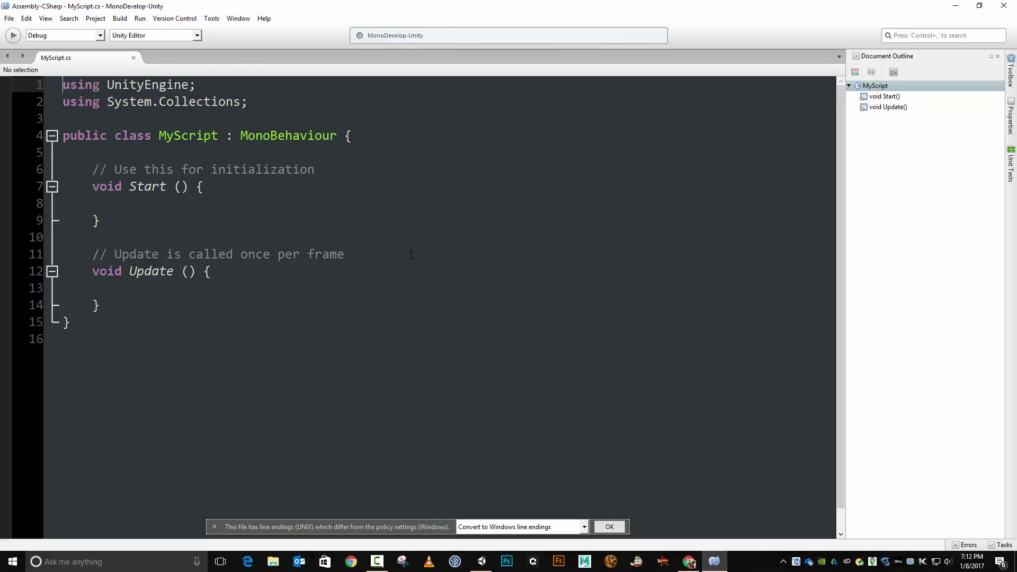
click(211, 18)
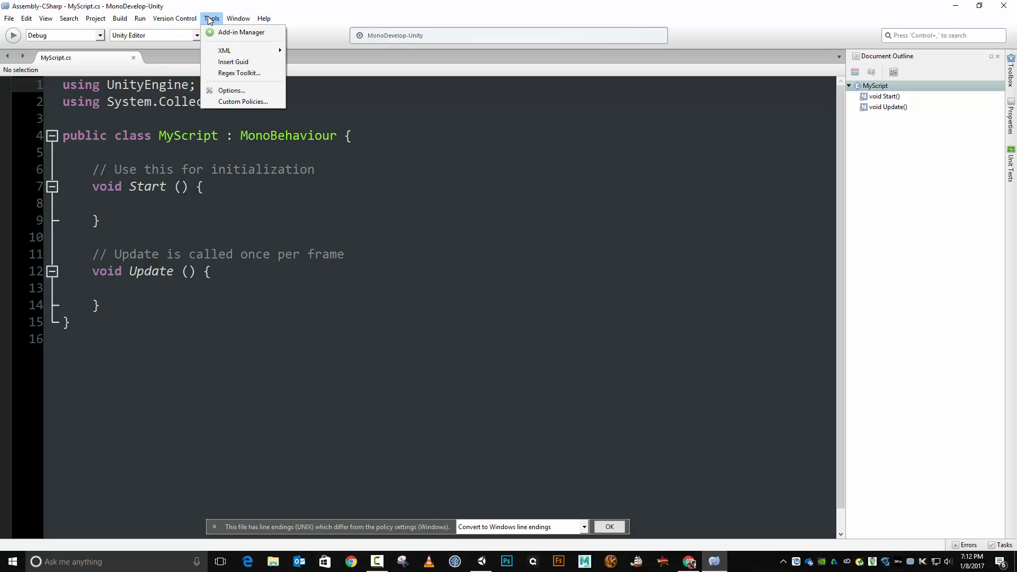
click(225, 91)
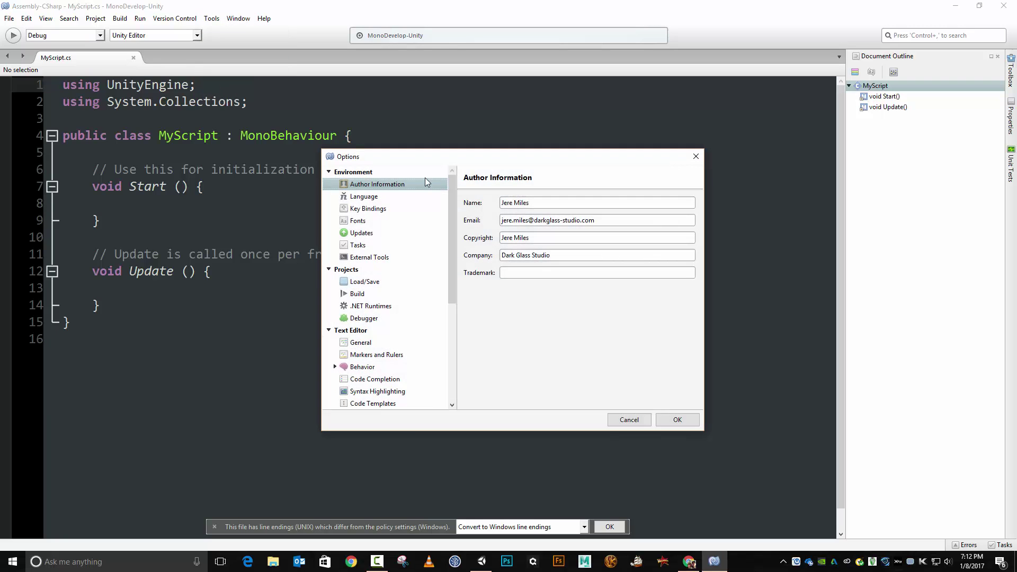
scroll(403, 242, down, 1)
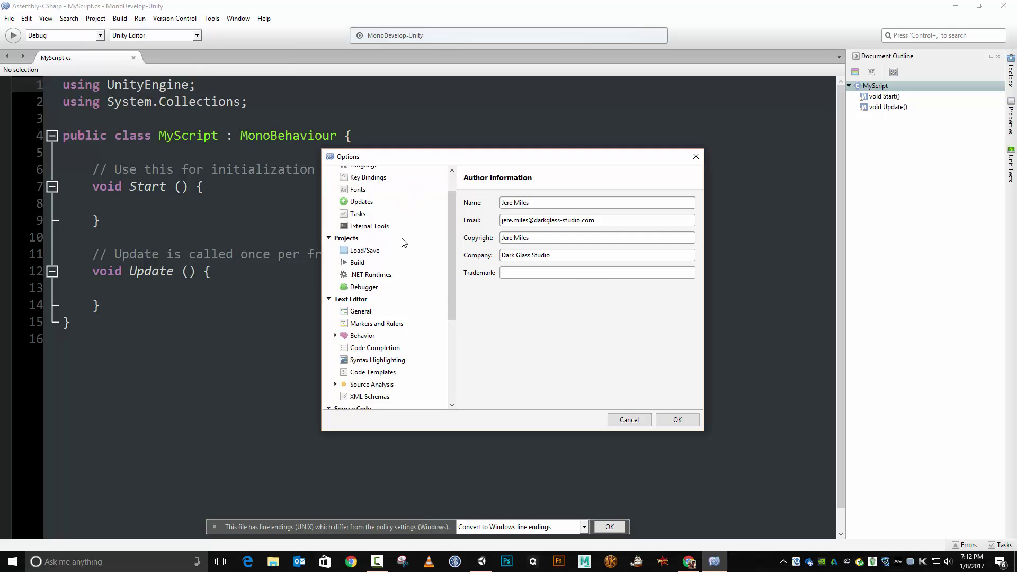
click(391, 364)
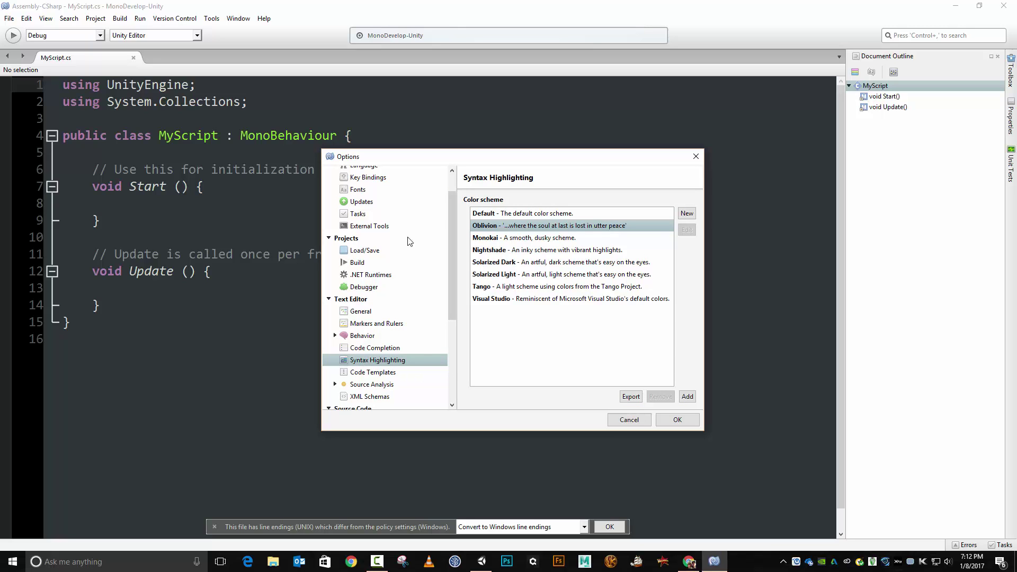
drag(495, 157, 648, 145)
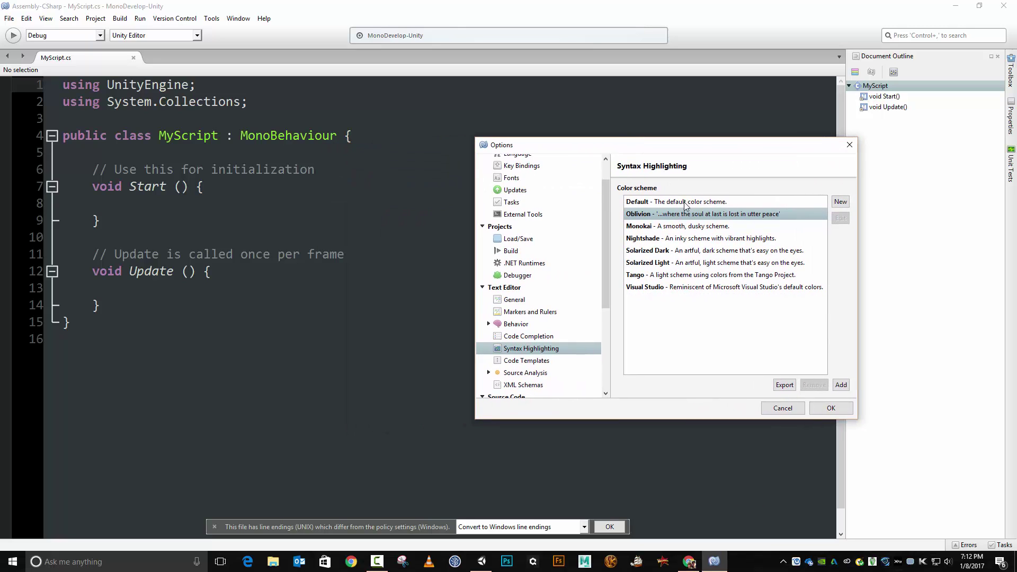
click(685, 202)
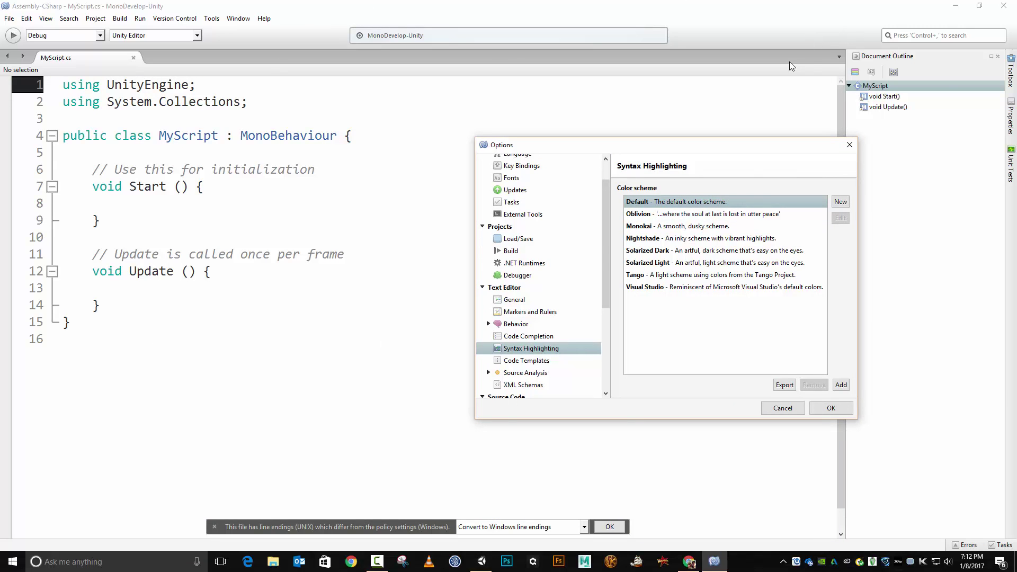
click(689, 288)
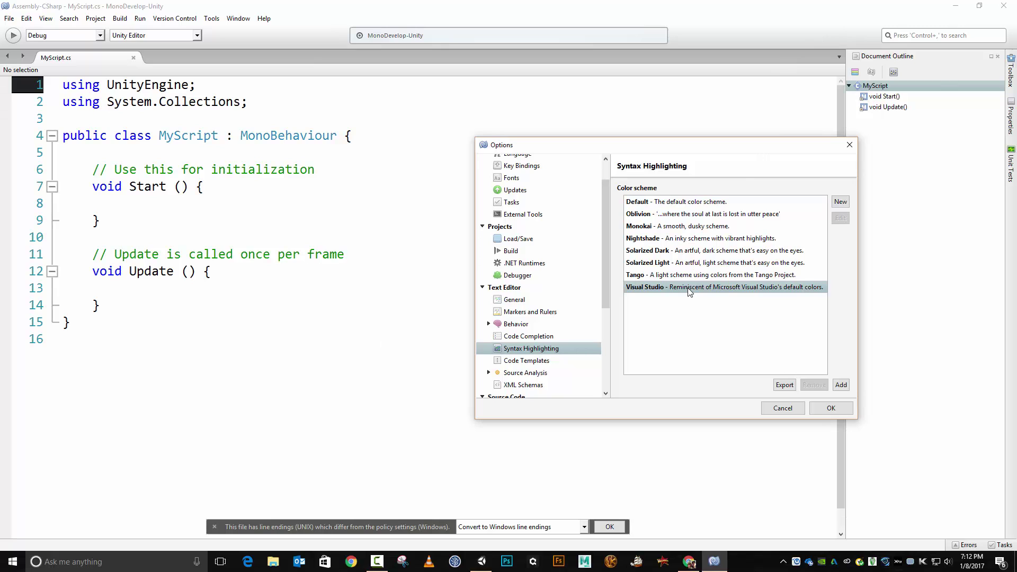
click(694, 226)
click(688, 240)
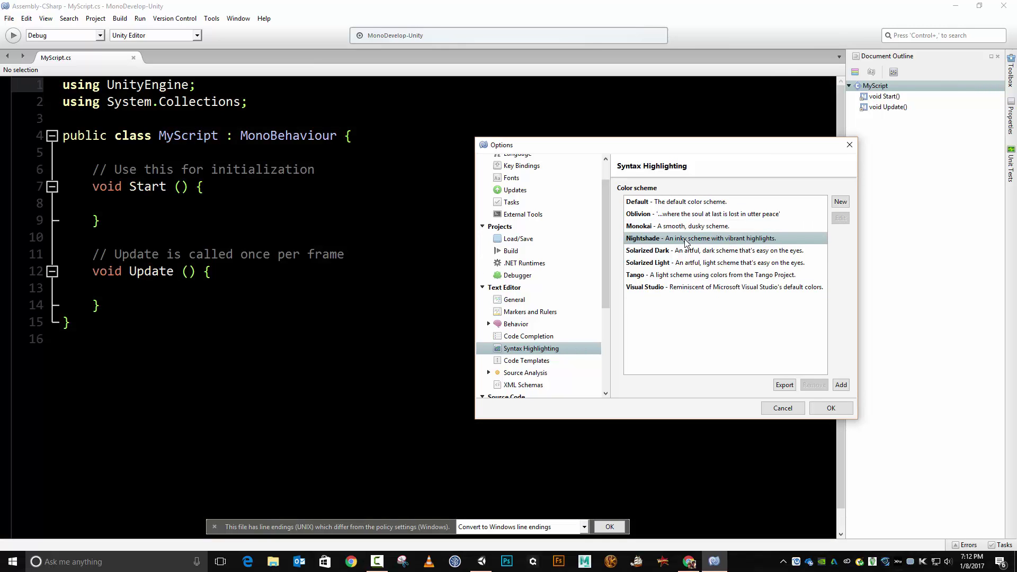
click(686, 250)
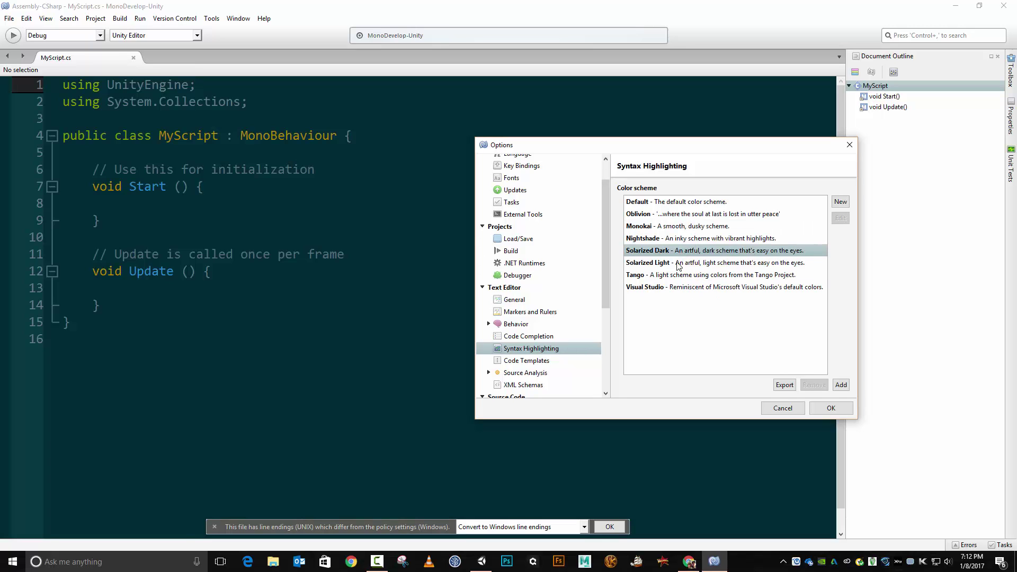
click(678, 263)
click(677, 215)
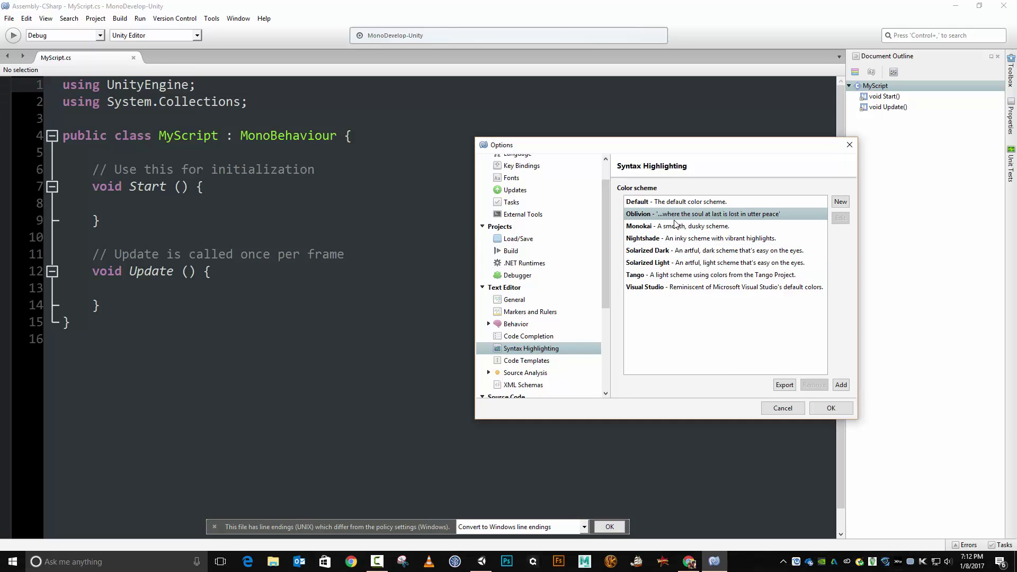
click(814, 410)
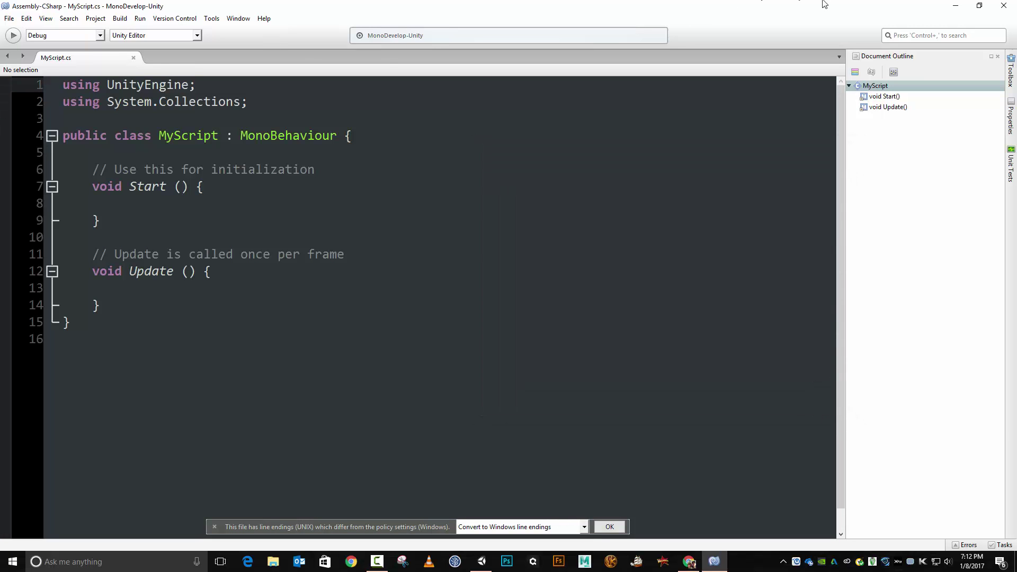
- Quit MonoDevelop, then choose Visual Studio under Preferences > External Tools > External Script Editor
key(alt+F4)
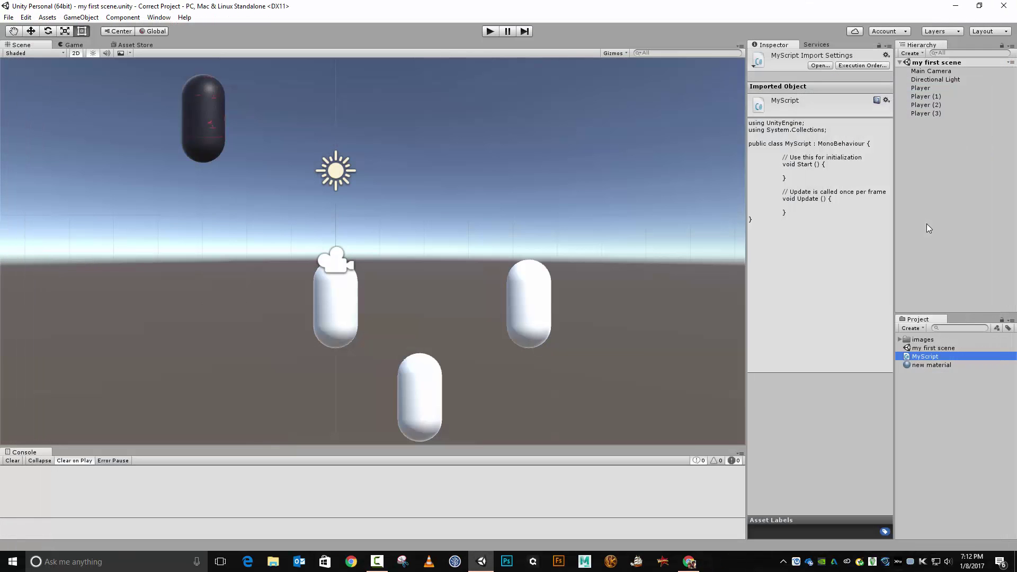
click(26, 18)
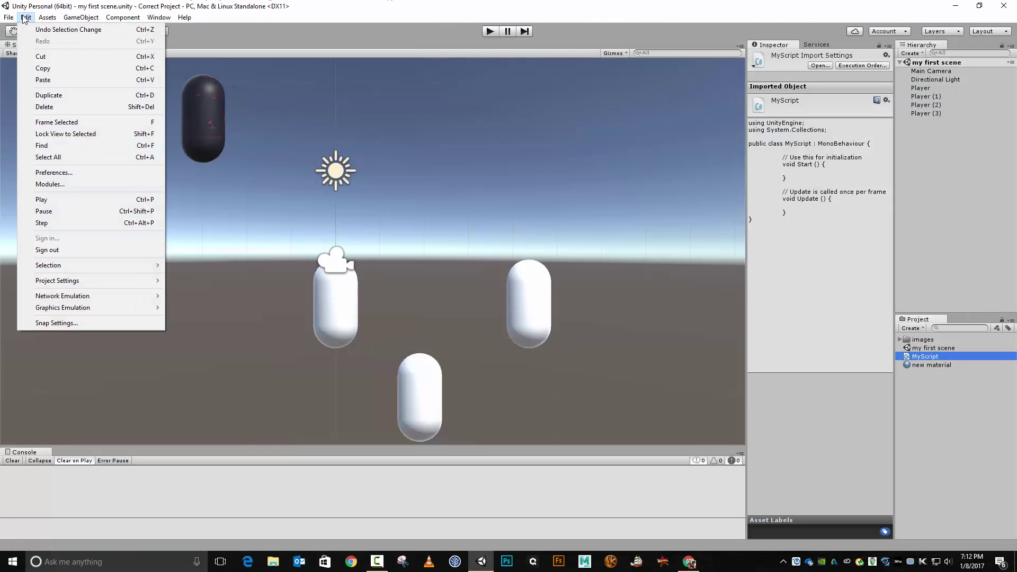
click(60, 173)
click(100, 101)
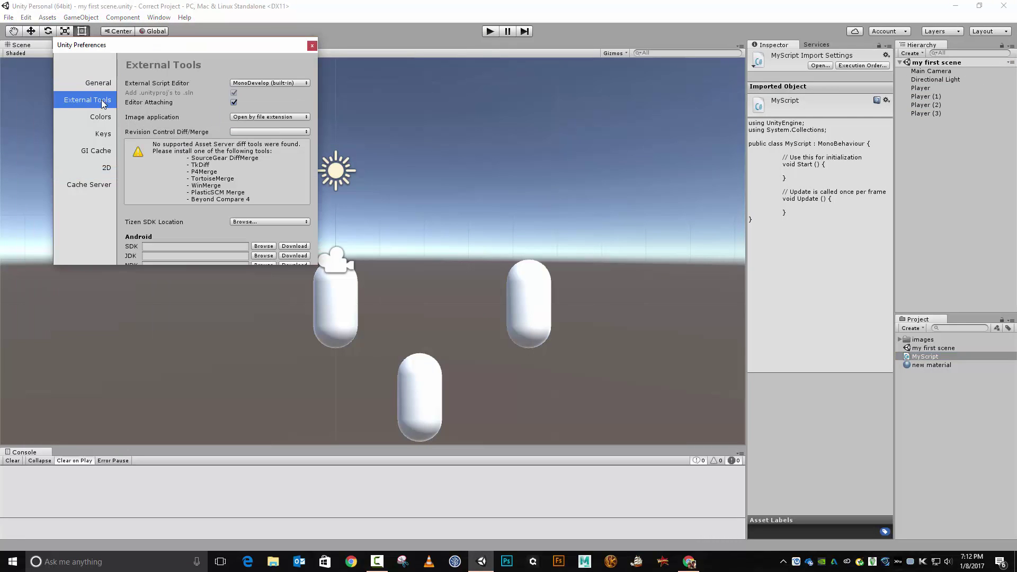
click(270, 85)
click(272, 107)
click(312, 46)
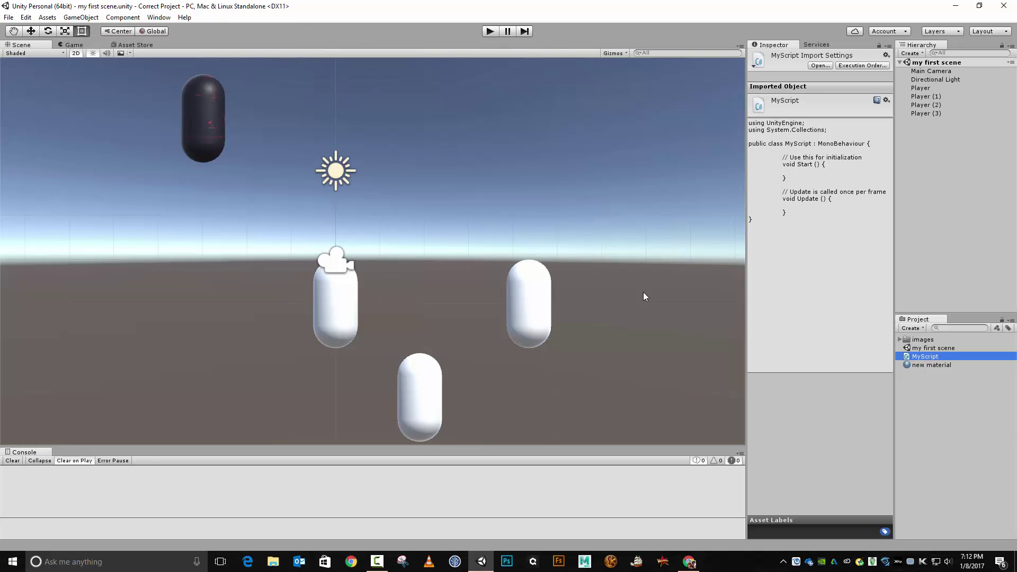